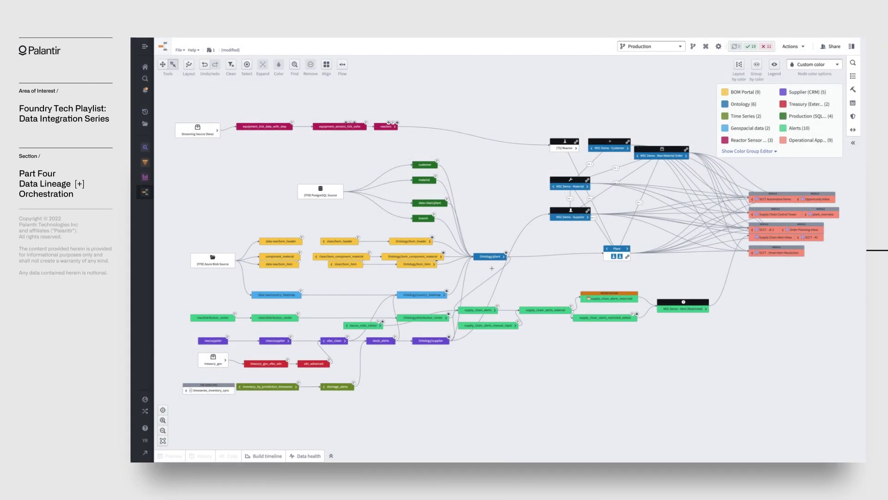
# With the pan tool active, select the Ontology/plant node to highlight its upstream and downstream lineage.
pyautogui.click(162, 64)
pyautogui.click(493, 259)
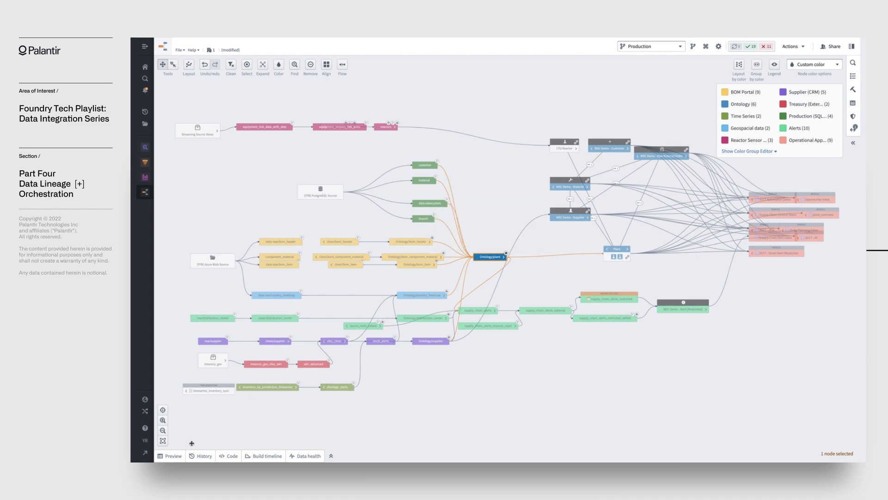
# Check plant's Preview, History and Code tabs, then deselect it and collapse the bottom panel.
pyautogui.click(171, 456)
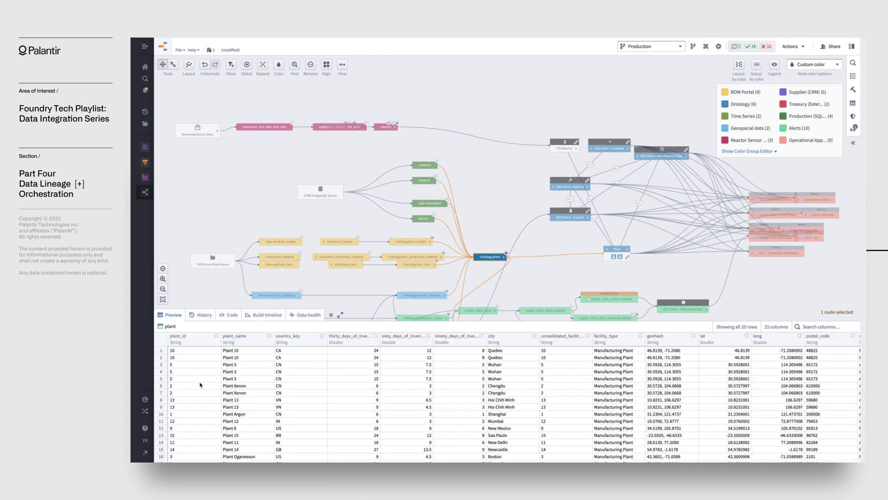
pyautogui.click(197, 314)
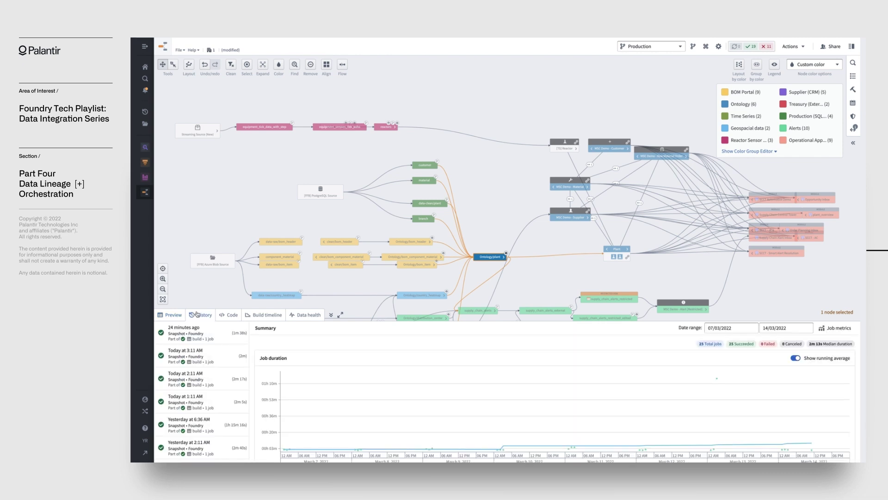
pyautogui.click(234, 316)
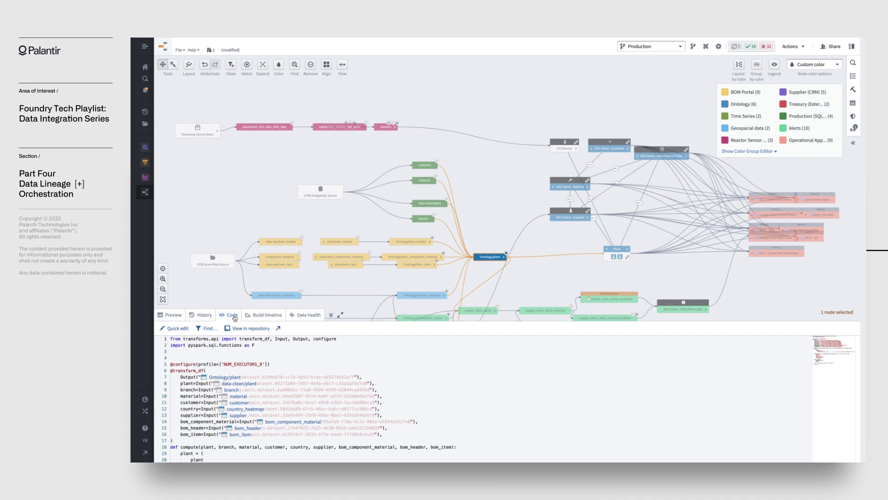
pyautogui.click(484, 233)
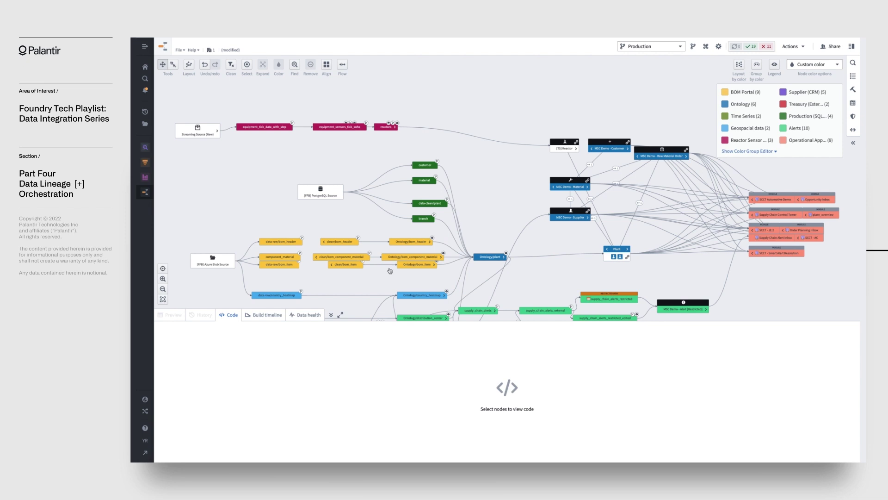
pyautogui.click(329, 315)
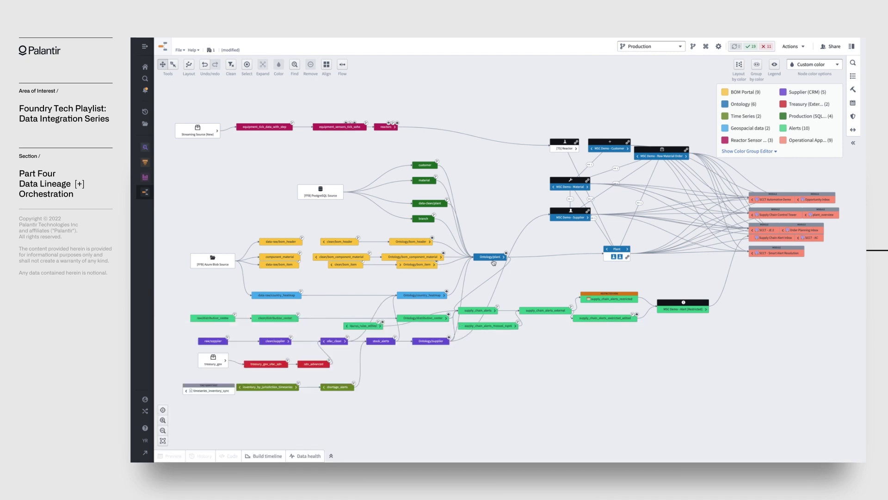
# Open plant's schedule 4906ead4b8 (hourly at :09, Europe/London) from Manage schedules, edit and save it.
pyautogui.rightClick(492, 262)
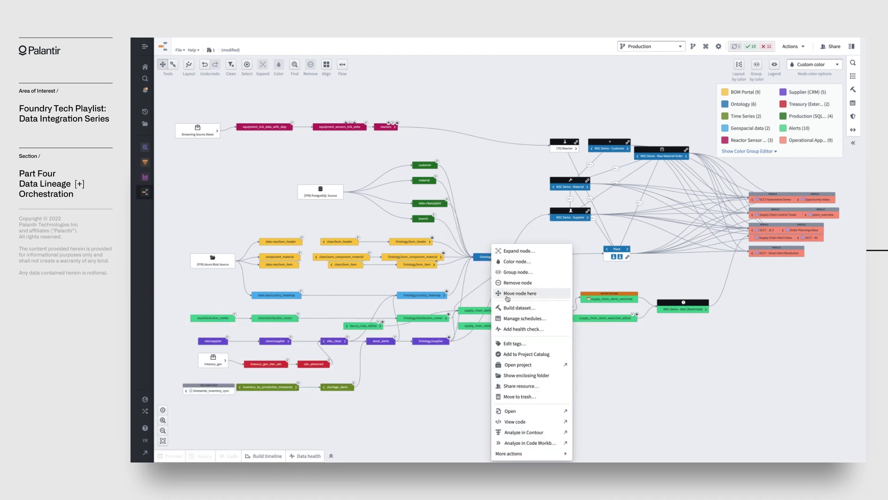
pyautogui.click(514, 317)
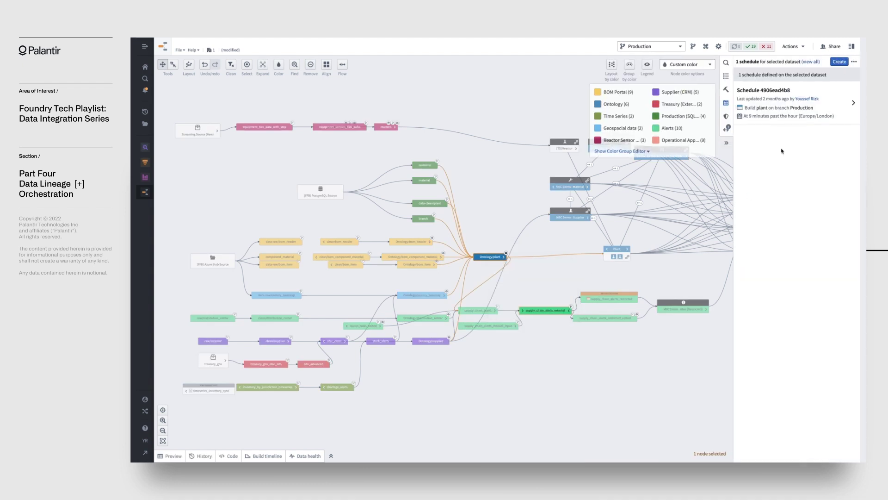
pyautogui.click(783, 120)
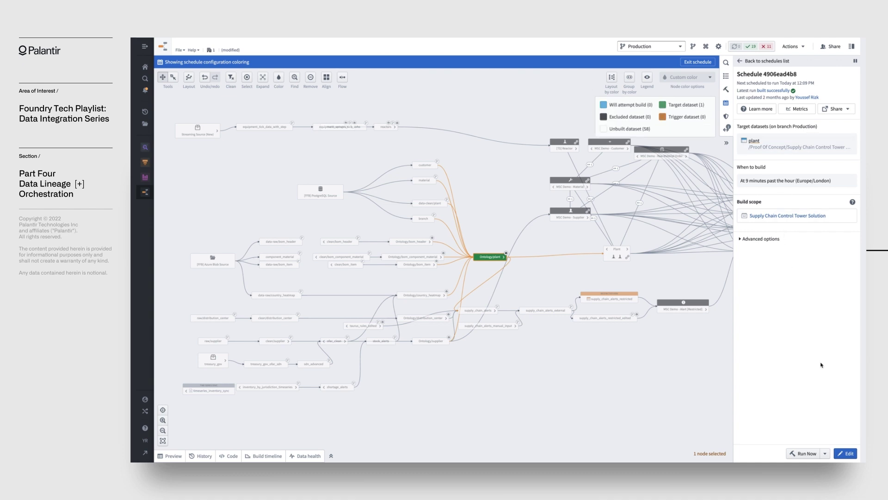
pyautogui.click(845, 452)
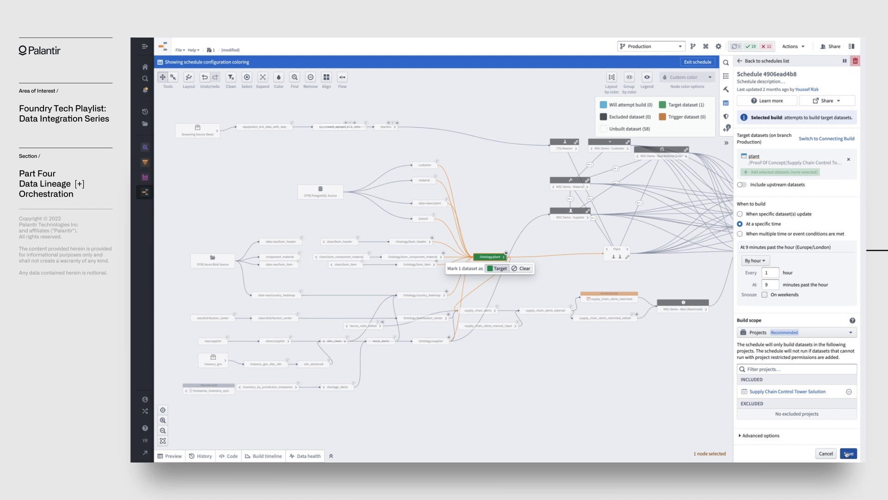
pyautogui.click(847, 454)
pyautogui.click(832, 454)
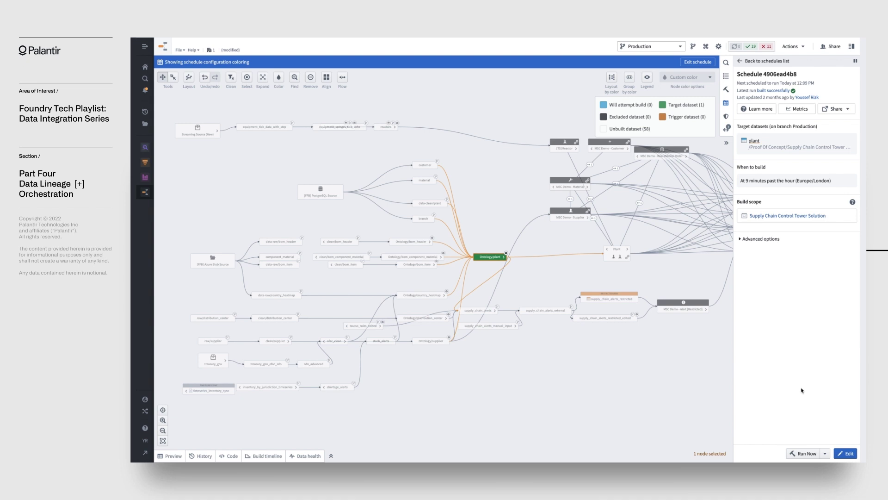
pyautogui.rightClick(492, 258)
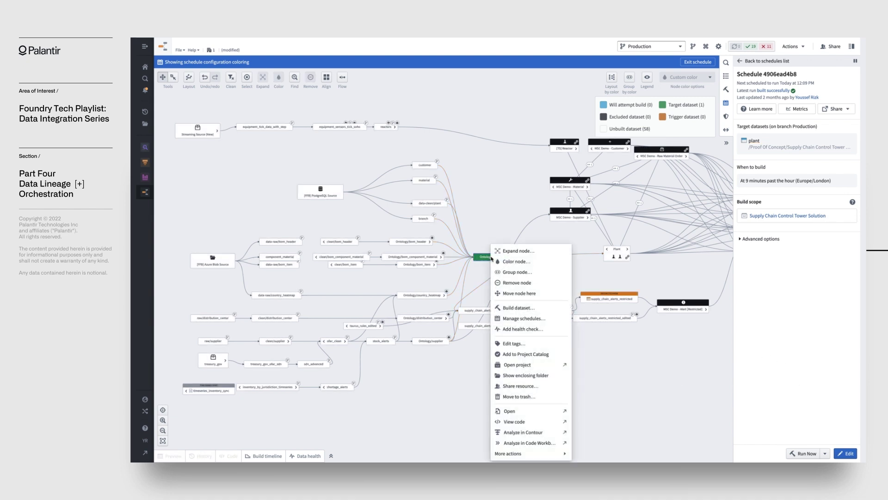
pyautogui.click(520, 329)
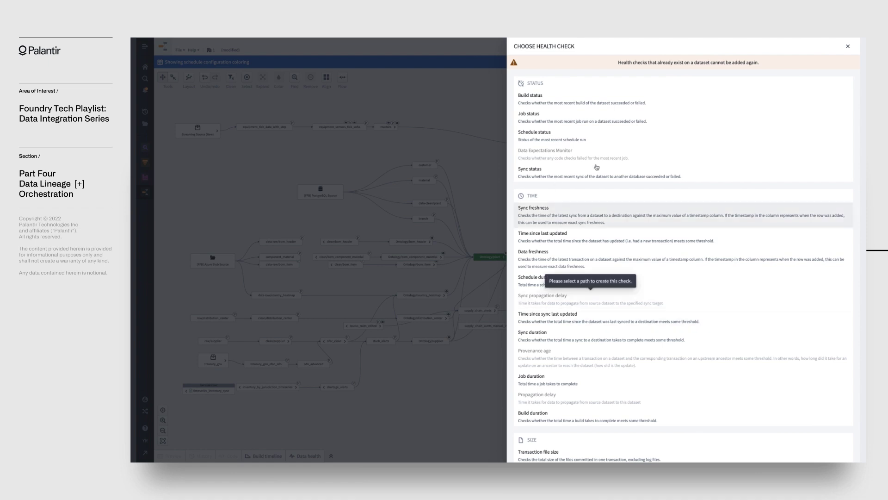
pyautogui.scroll(-1, 660, 168)
pyautogui.scroll(-3, 660, 168)
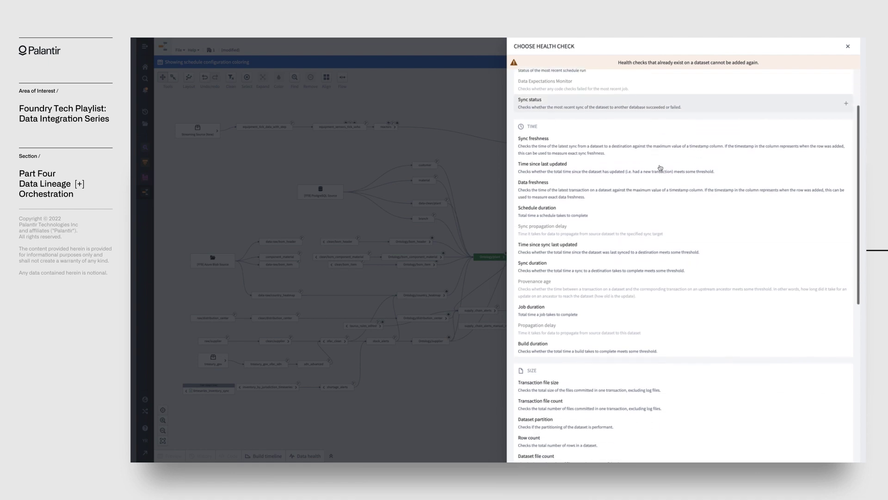
pyautogui.scroll(-4, 660, 168)
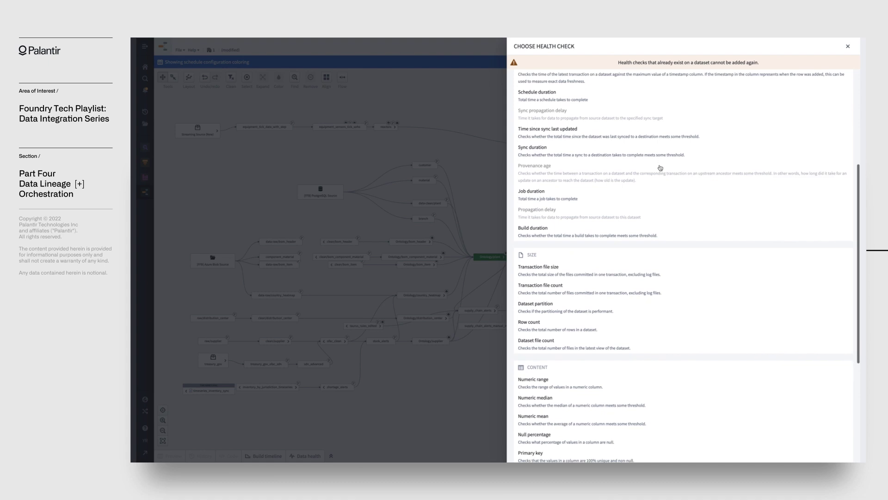
pyautogui.scroll(-3, 660, 168)
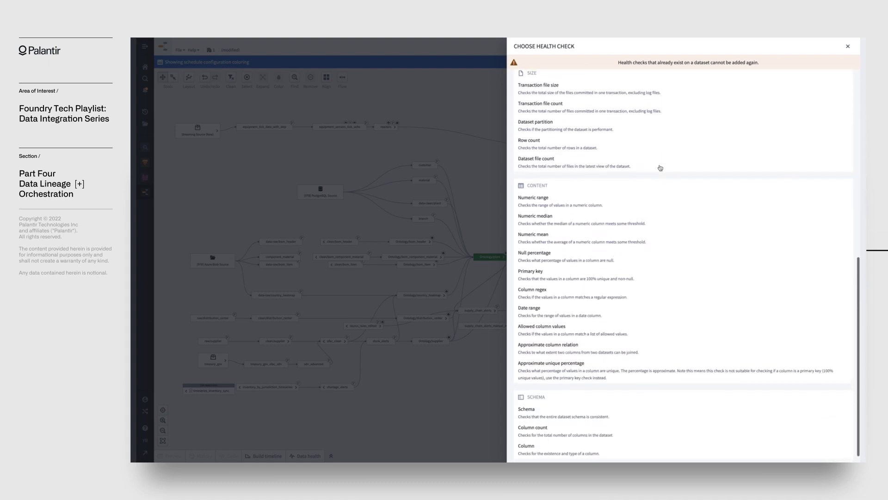
pyautogui.scroll(-1, 660, 168)
pyautogui.click(489, 181)
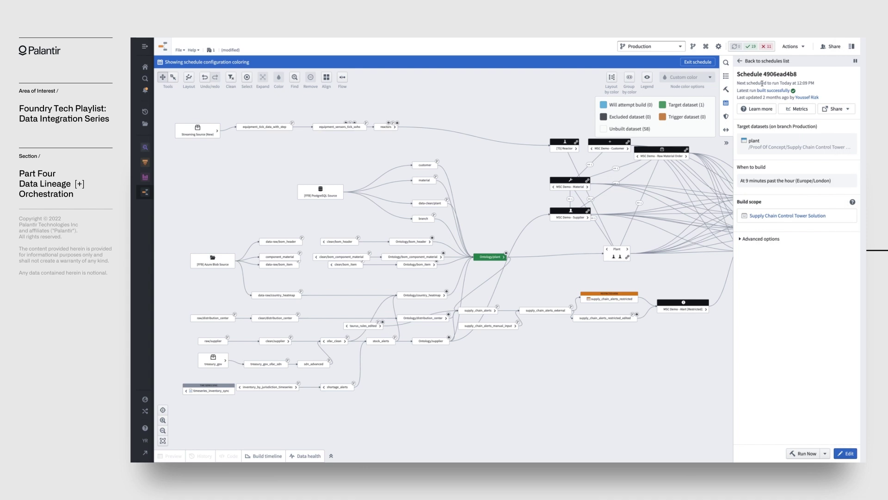
# Return to the schedules list, deselect the graph, collapse the side panel and open Node color options.
pyautogui.click(740, 61)
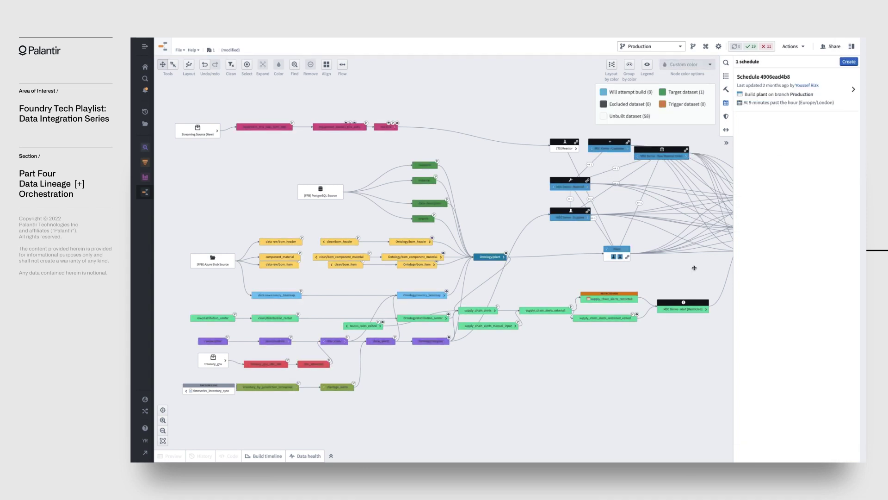
pyautogui.click(726, 76)
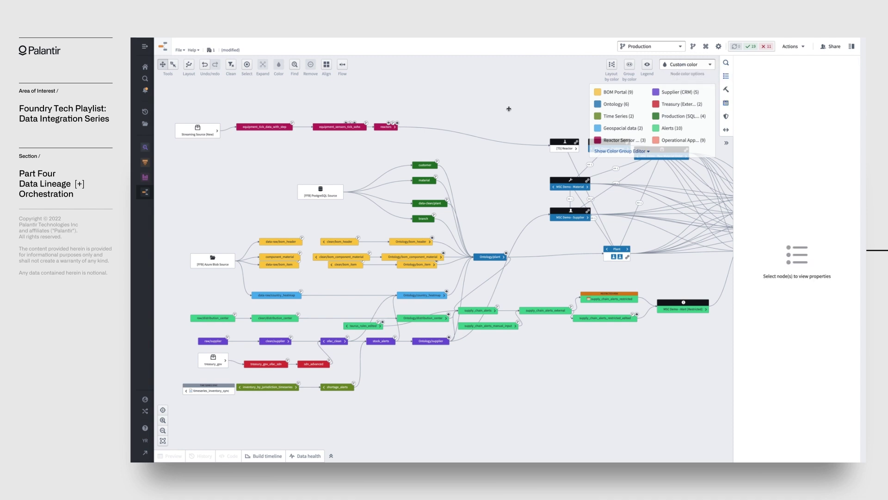
pyautogui.click(726, 143)
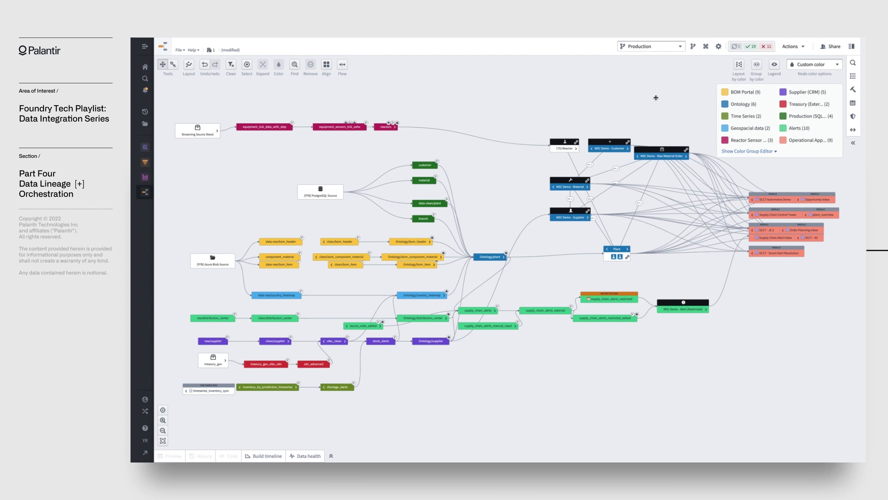
pyautogui.click(835, 66)
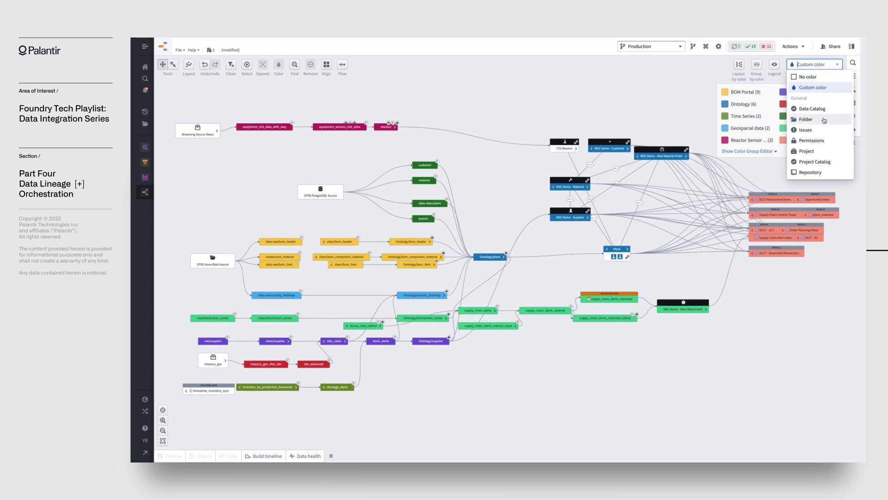
# Colour nodes by Permissions viewed as another searched-for user: 4 viewable, 34 with no access.
pyautogui.scroll(-2, 824, 120)
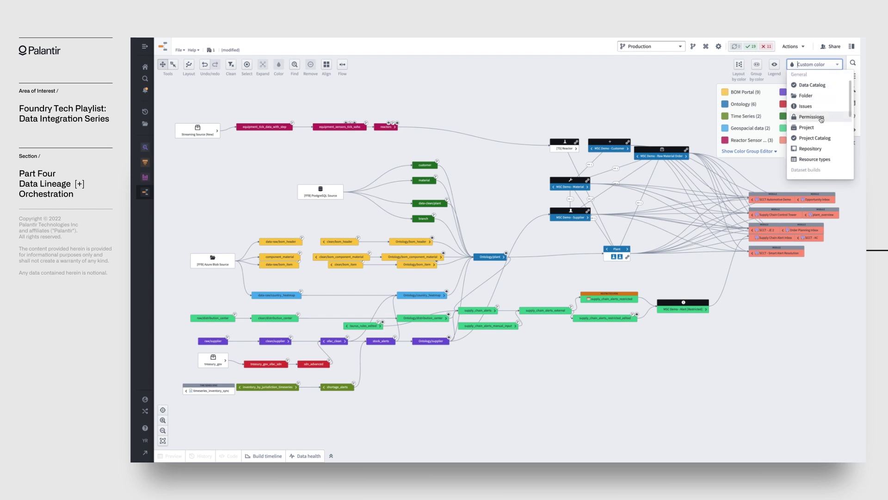
pyautogui.click(824, 119)
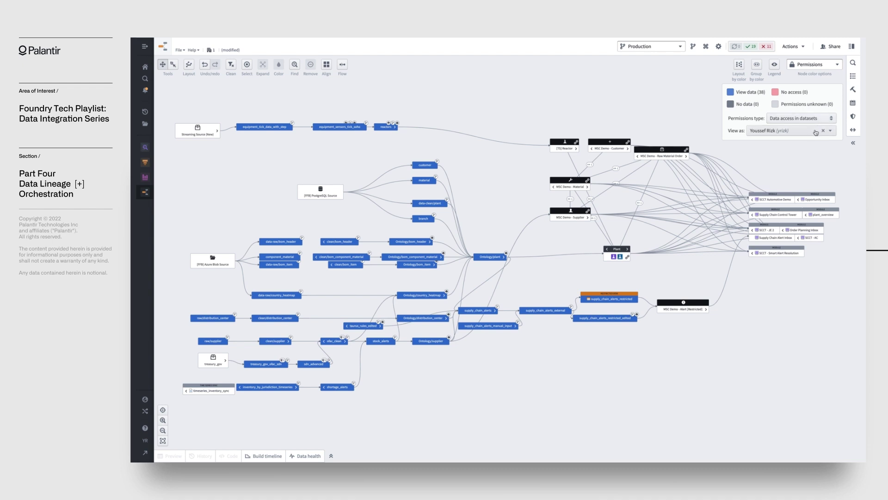
pyautogui.click(816, 132)
pyautogui.write('jason')
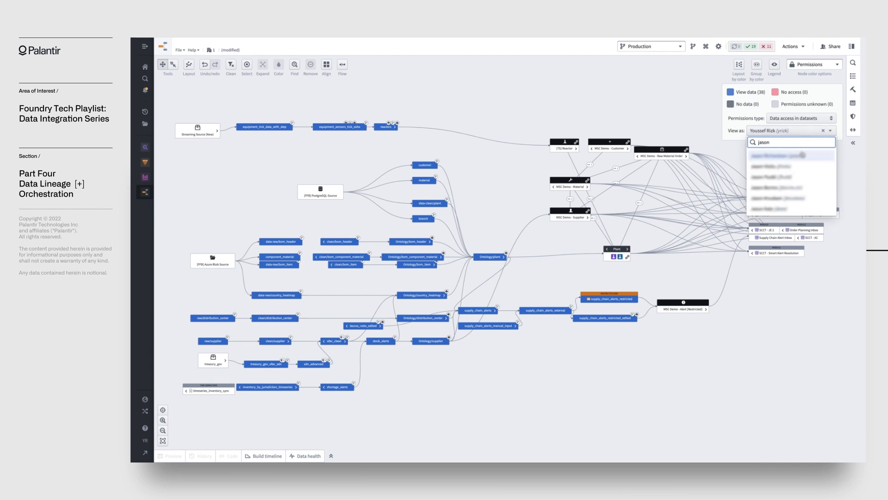
pyautogui.click(803, 155)
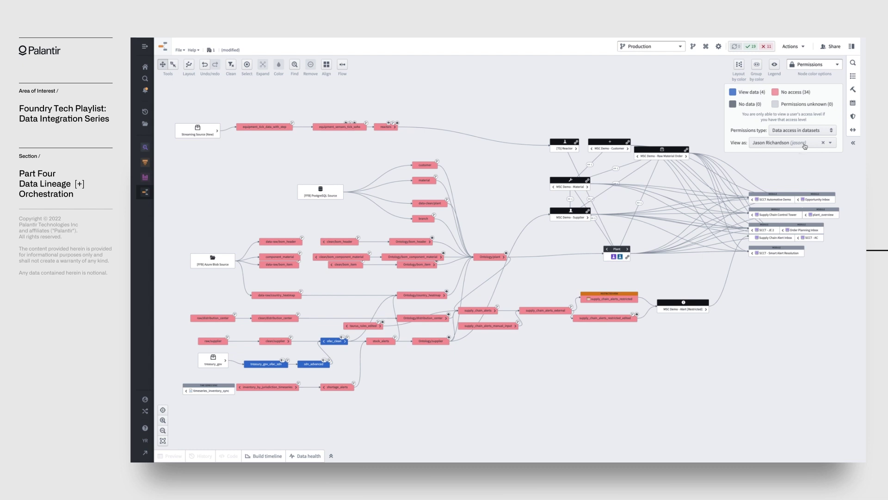
pyautogui.click(831, 66)
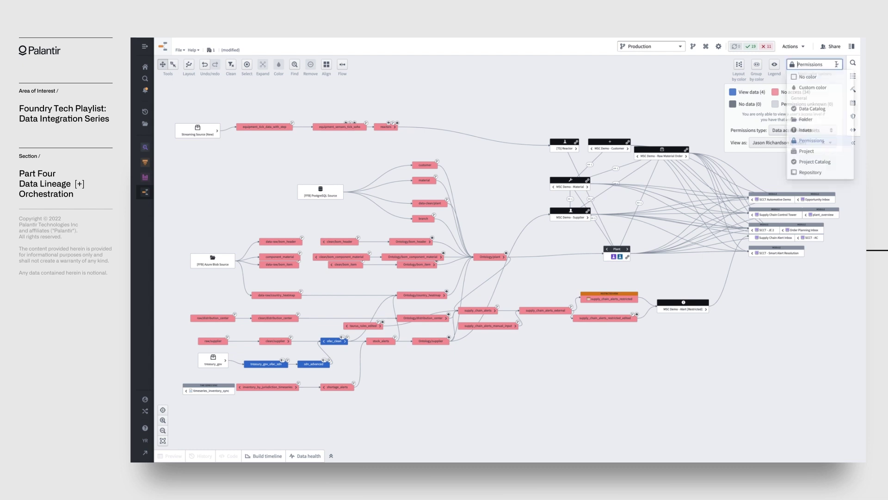
# Switch node colouring to Custom color, restoring groups like BOM Portal, Ontology and Alerts.
pyautogui.click(817, 88)
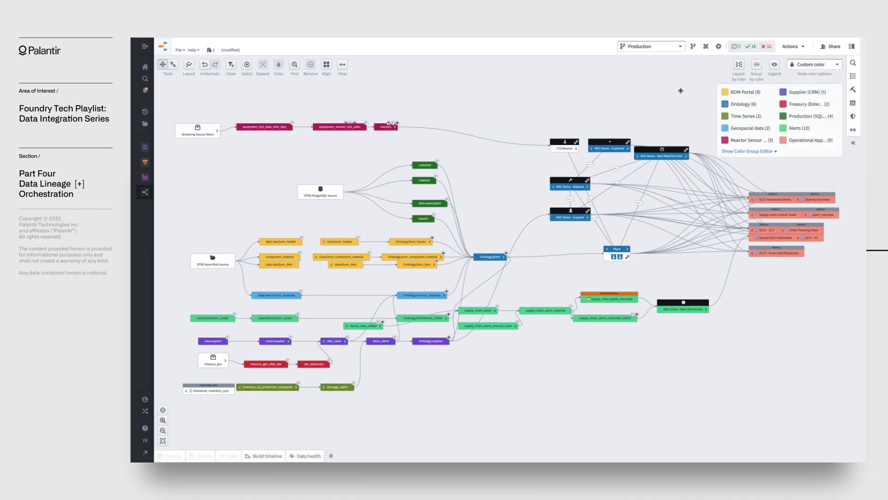